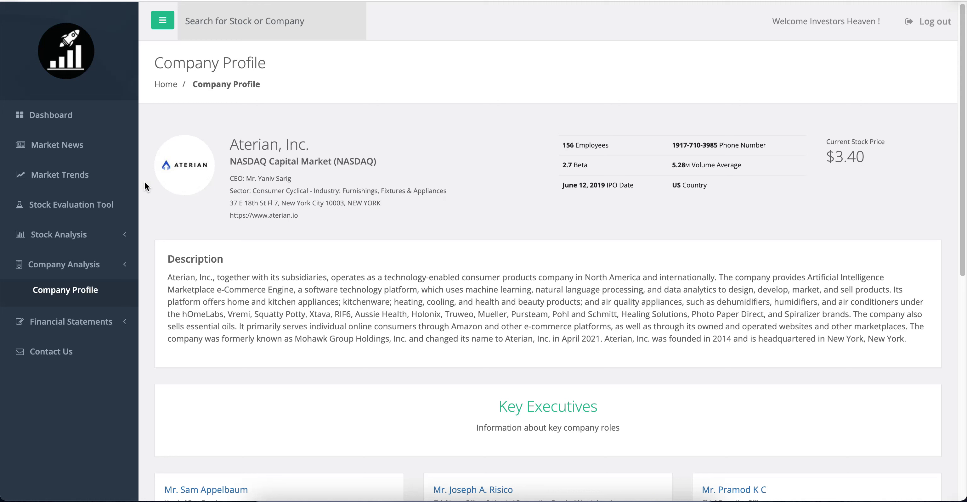
Expand the Stock Analysis section in the sidebar of Aterian's company profile.
left_click(85, 234)
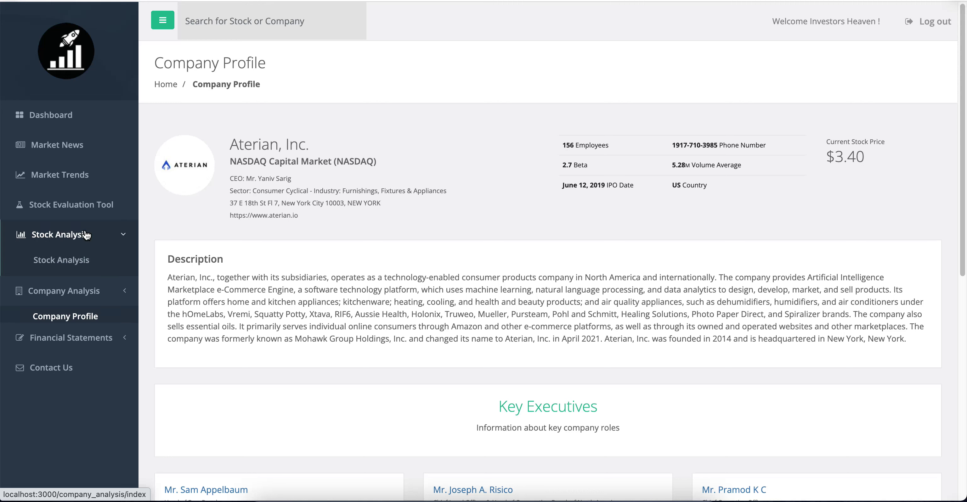
Open Aterian's Stock Analysis page and chart the price over 1 year, marking the 841.5% high.
left_click(88, 262)
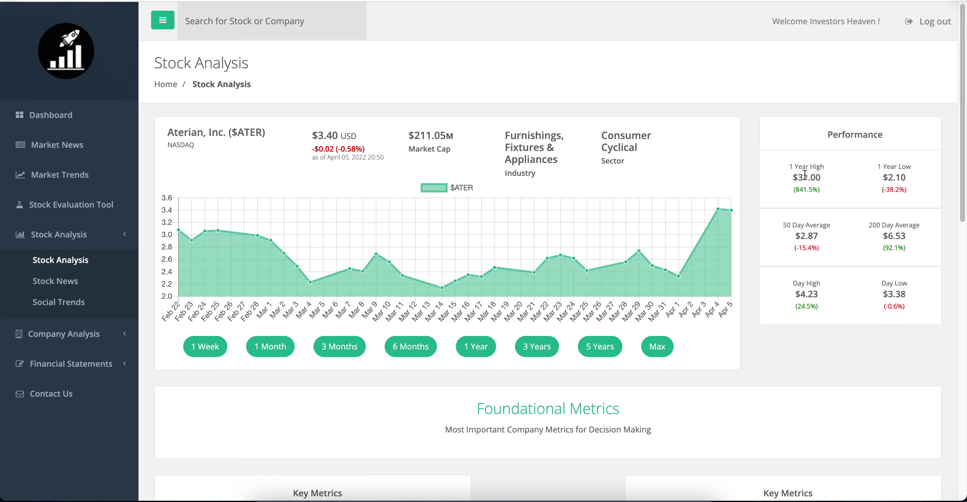
left_click(473, 349)
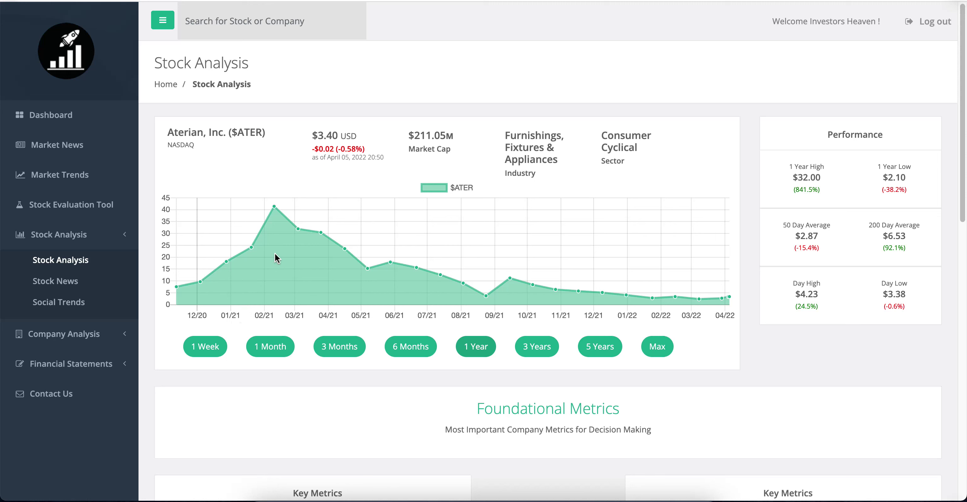
mouse_move(274, 207)
left_click_drag(799, 189, 812, 190)
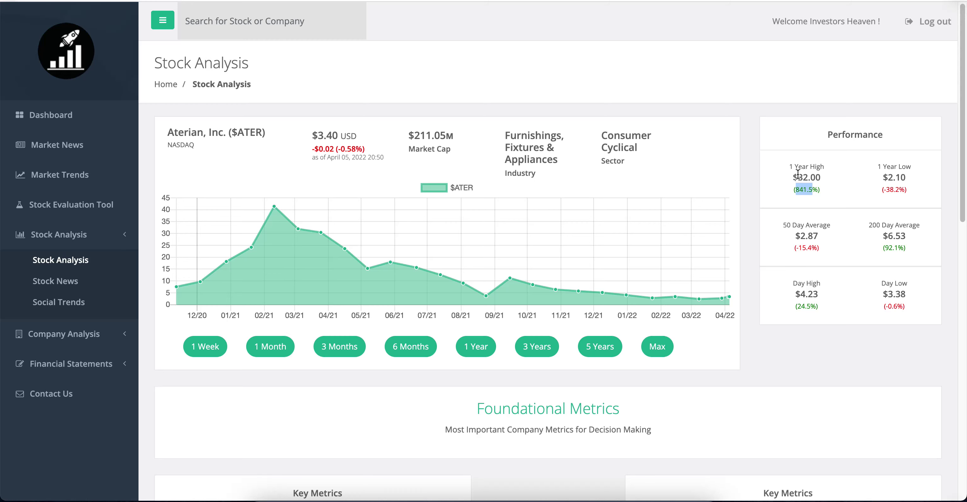
Show Aterian's entire price history with the Max chart range.
scroll(799, 177, "down", 3)
scroll(747, 183, "down", 1)
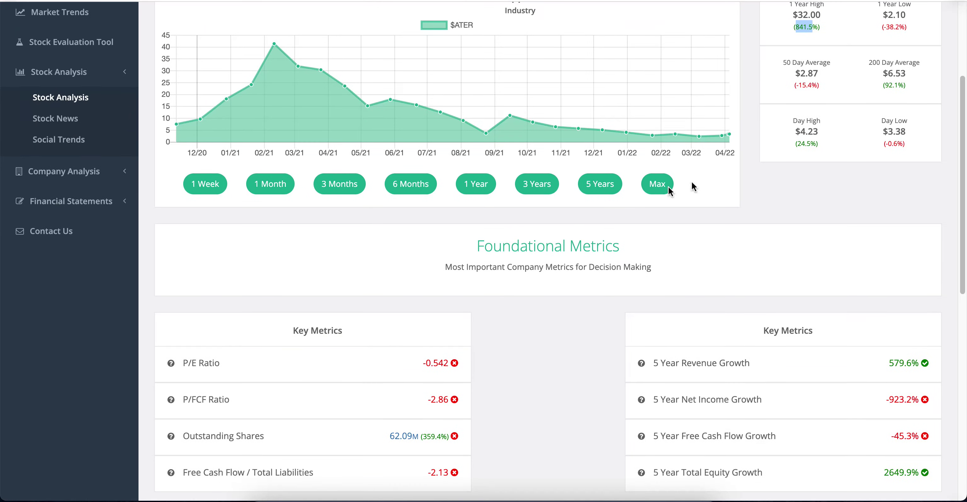
left_click(657, 186)
scroll(730, 226, "up", 1)
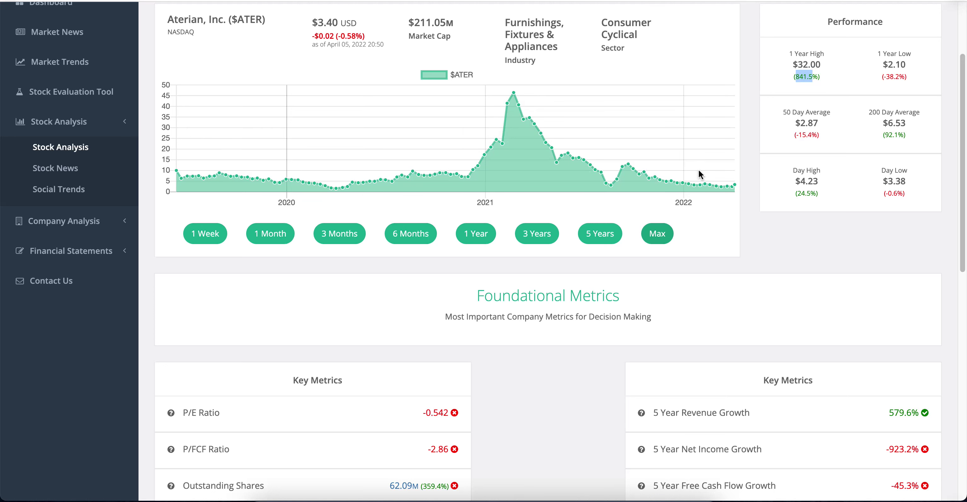
scroll(600, 154, "up", 2)
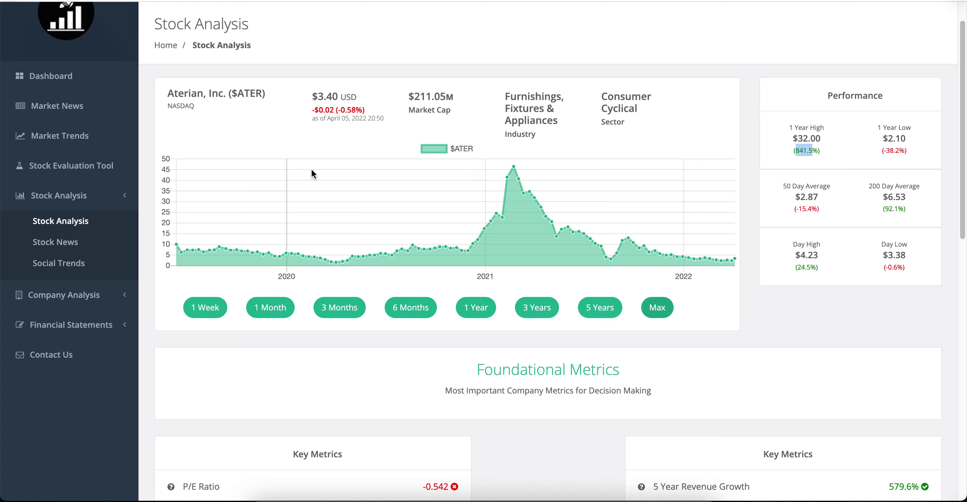
Narrow the price chart to 1 Month, then to the last week, Mar 25 to Apr 5.
left_click(253, 309)
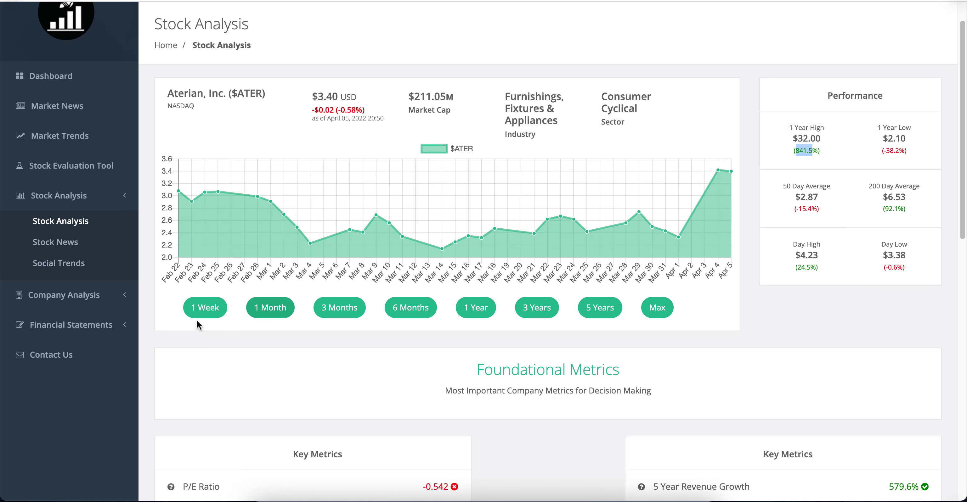
left_click(202, 314)
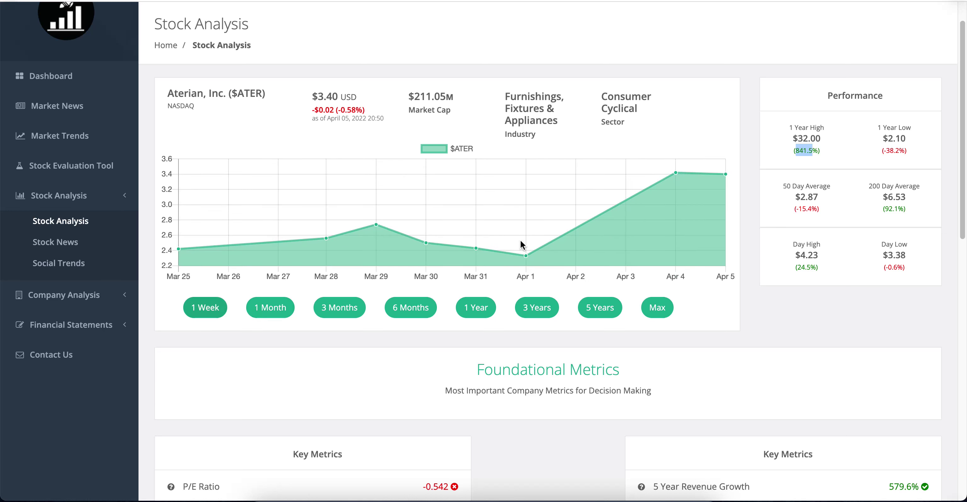
mouse_move(526, 258)
View the P/E (−0.542) and P/FCF (−2.86) ratio history charts in Key Metrics.
scroll(469, 211, "down", 8)
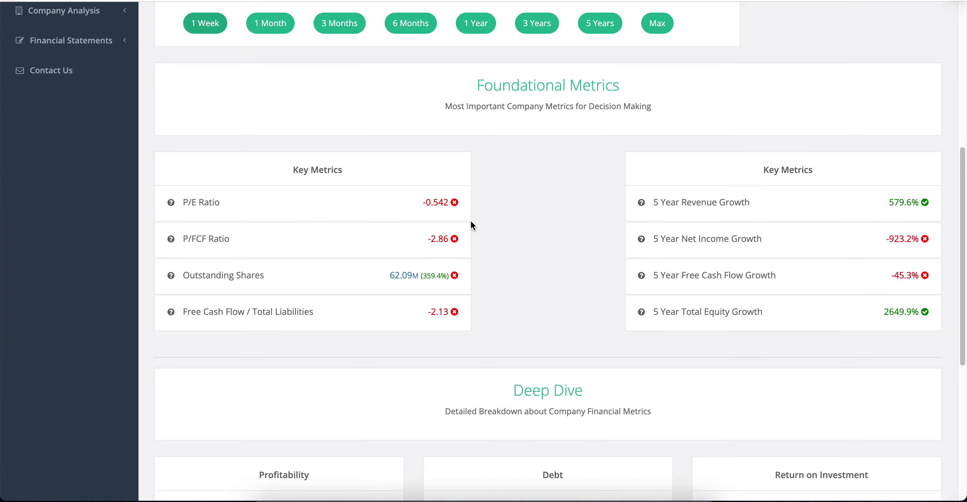
scroll(472, 224, "down", 1)
mouse_move(446, 175)
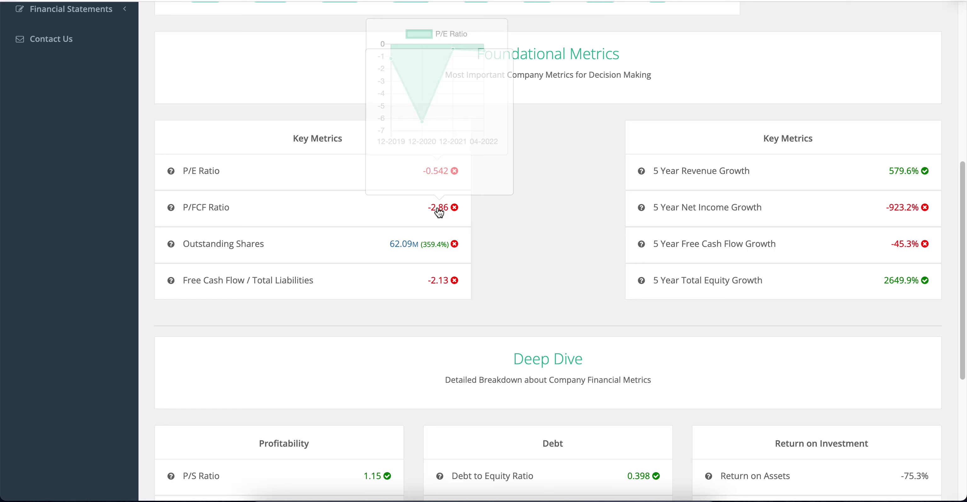
mouse_move(438, 210)
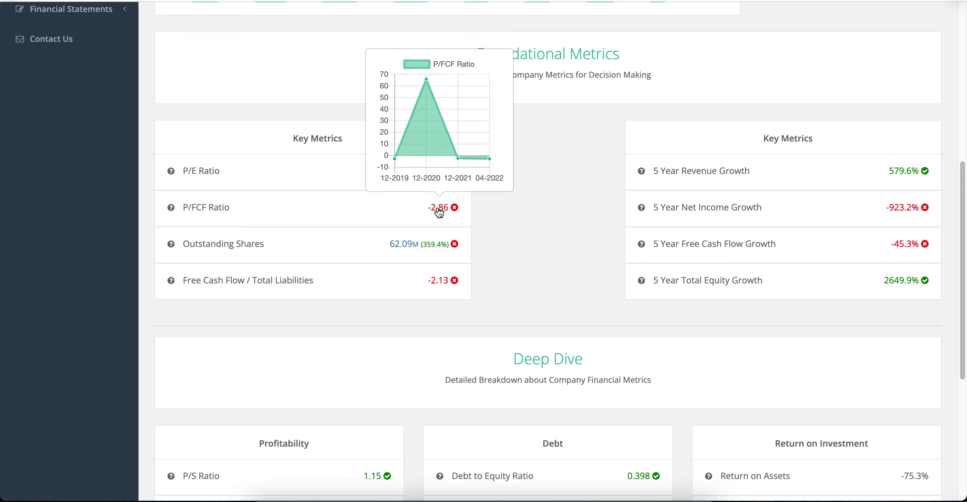
mouse_move(426, 80)
left_click(539, 208)
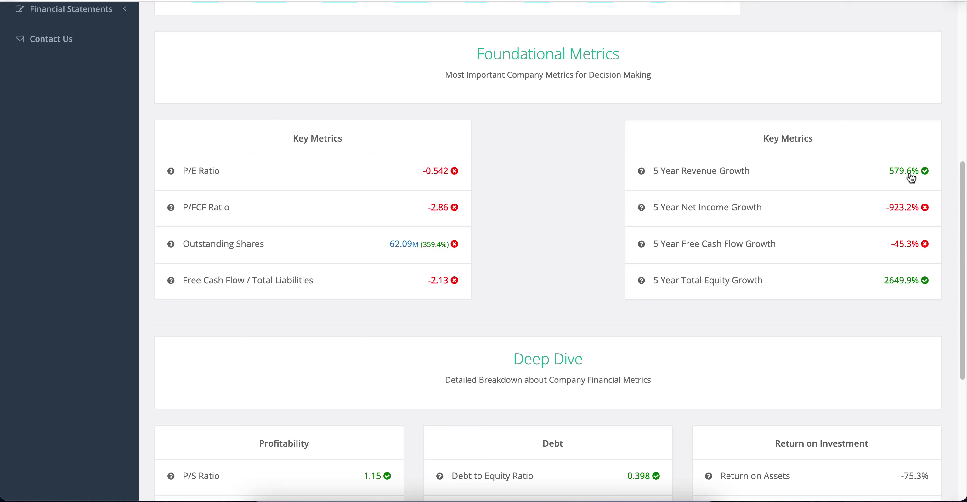
mouse_move(909, 177)
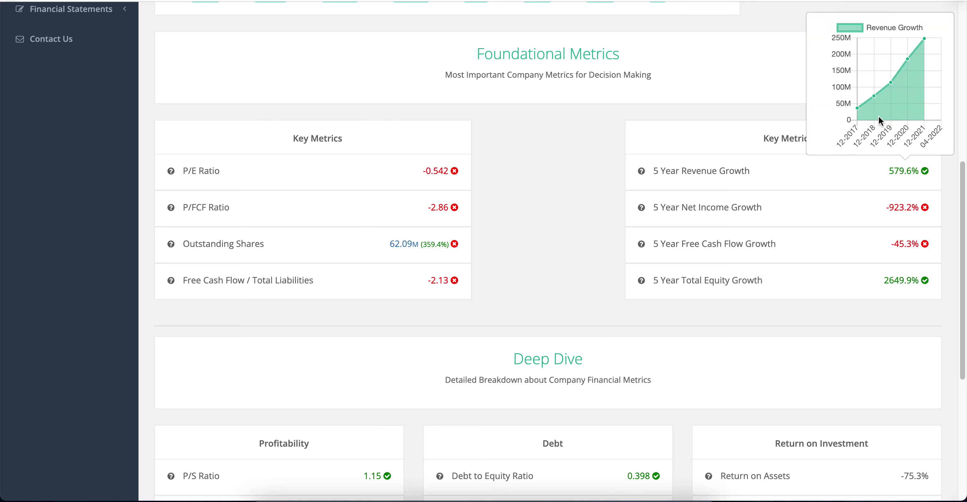
mouse_move(857, 109)
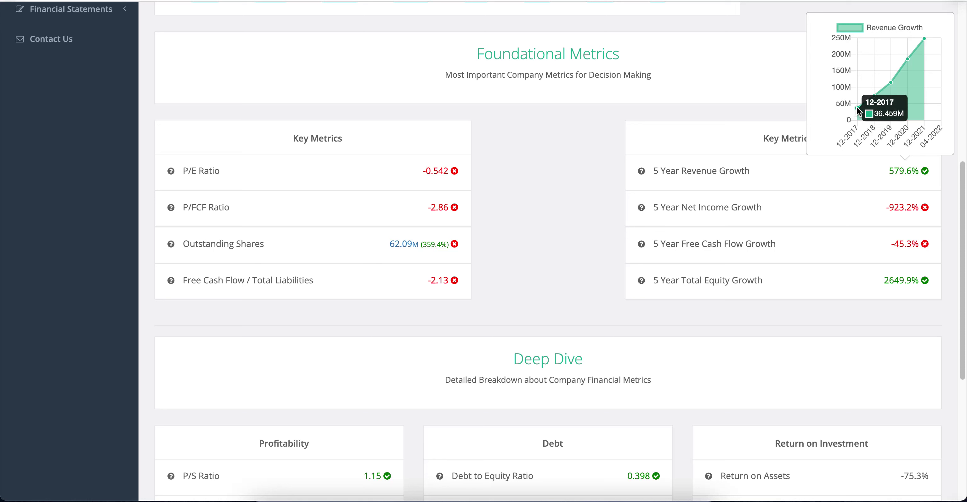
mouse_move(924, 37)
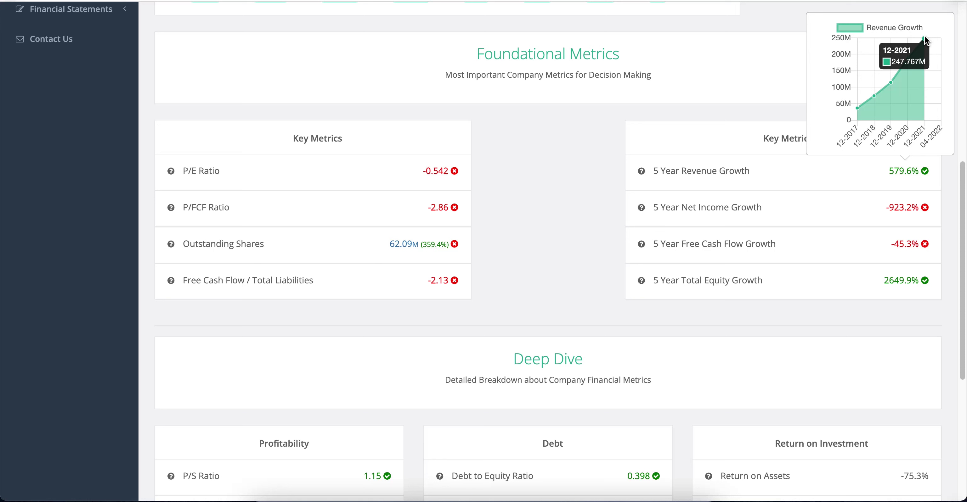
mouse_move(904, 215)
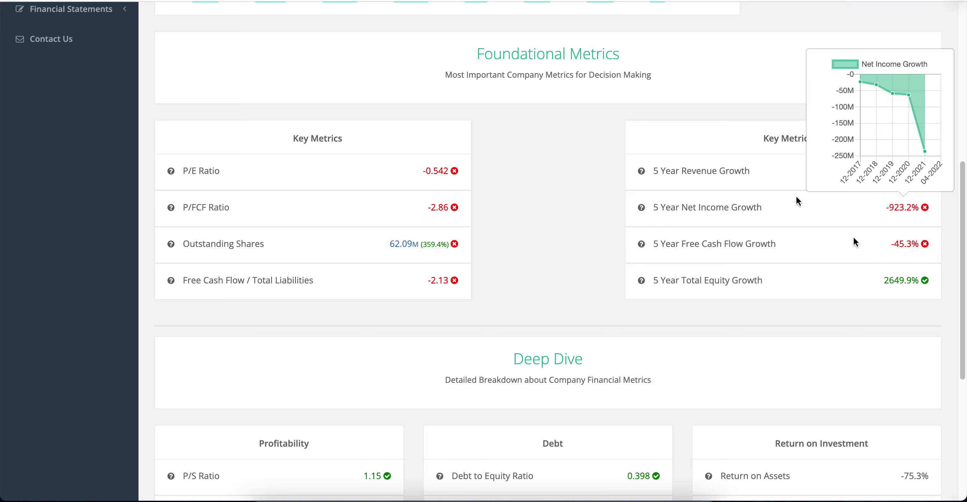
mouse_move(902, 253)
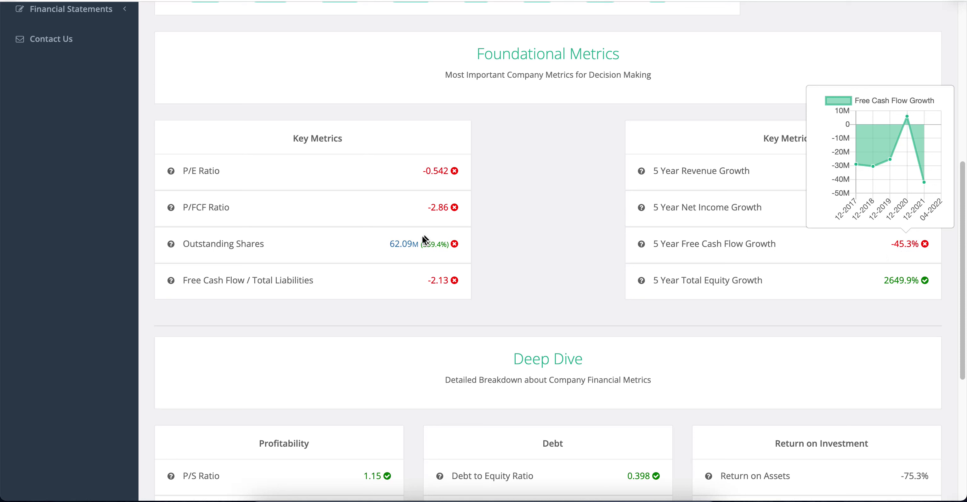
mouse_move(417, 246)
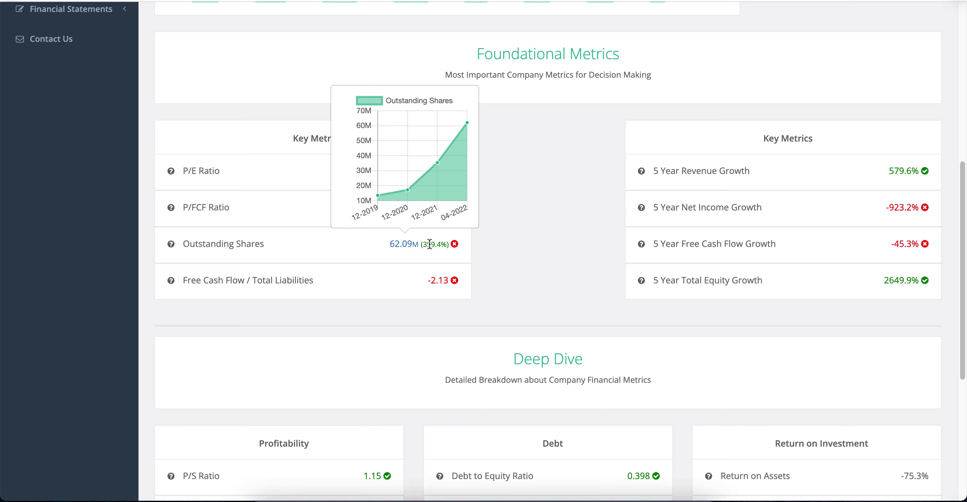
left_click(525, 242)
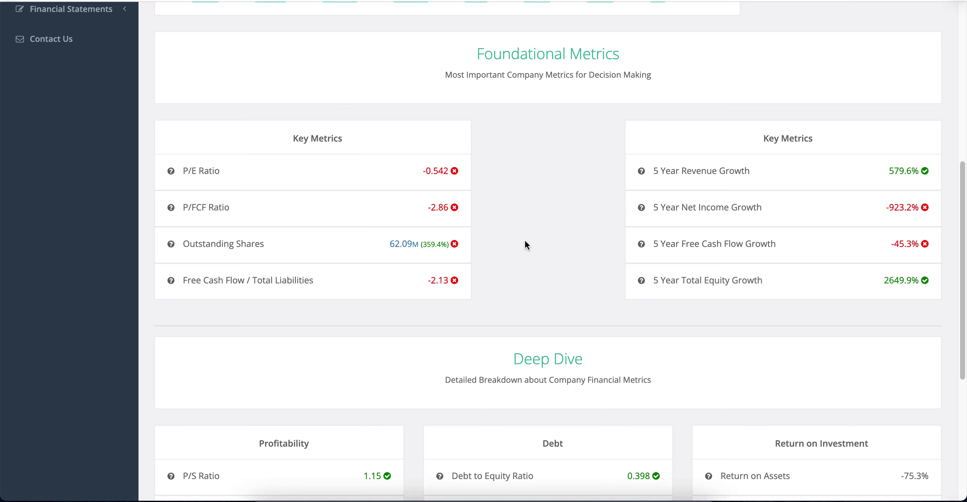
View the 2649.9% Total Equity Growth history chart, then look through the Deep Dive ratio cards.
scroll(515, 227, "down", 4)
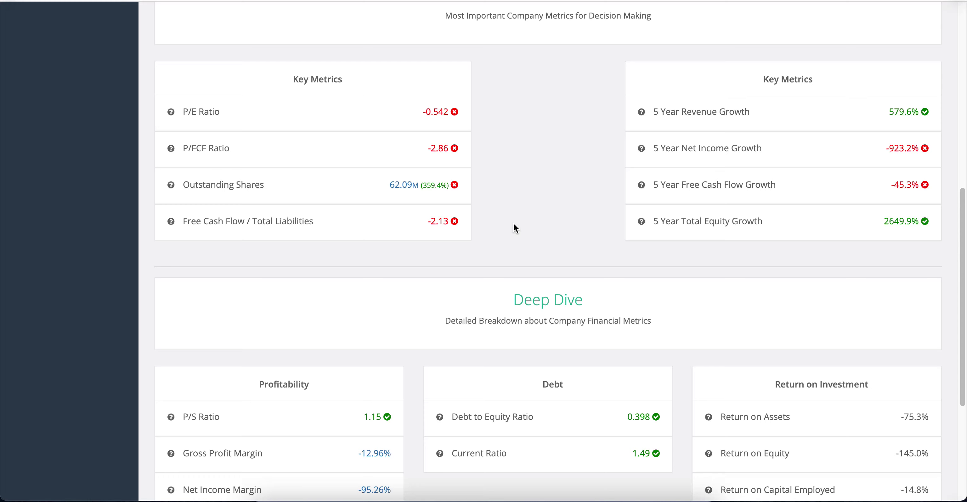
left_click(884, 209)
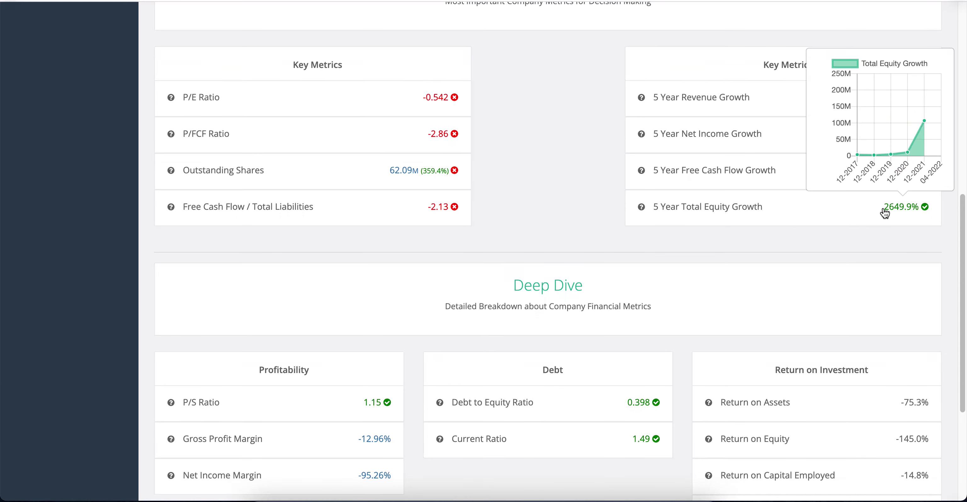
left_click(538, 227)
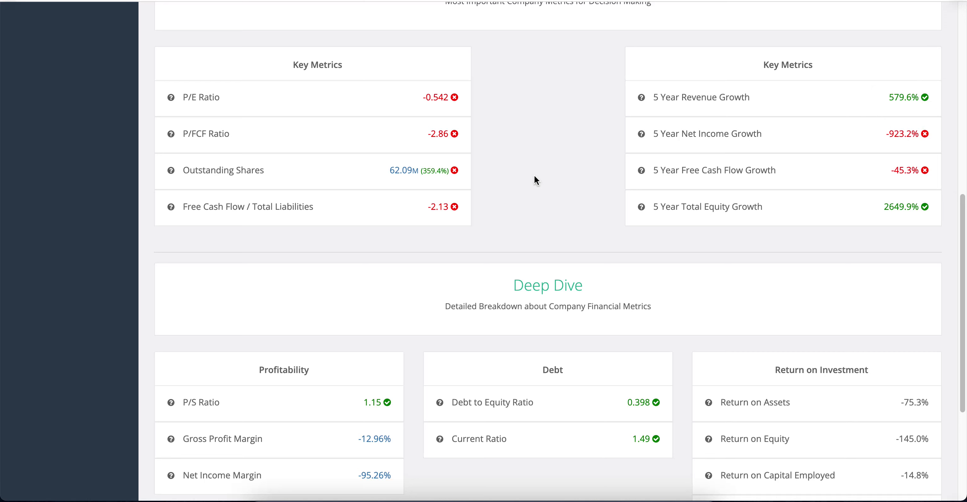
scroll(557, 177, "down", 5)
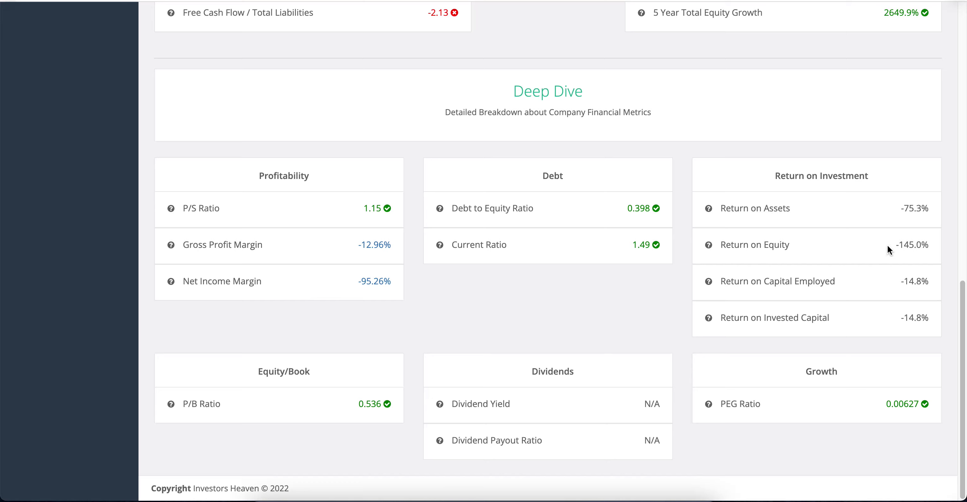
scroll(599, 326, "up", 15)
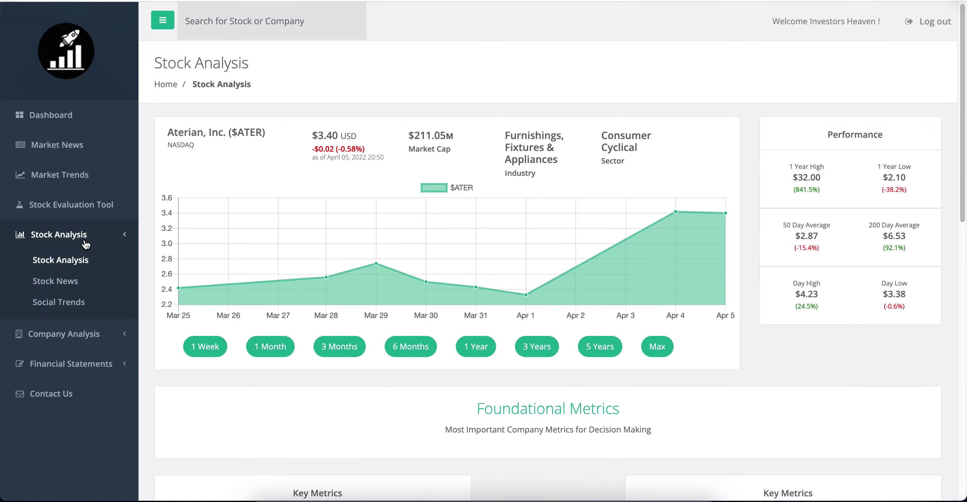
Open Aterian's Income Statement and review net income from −23.07M to −236M.
left_click(81, 362)
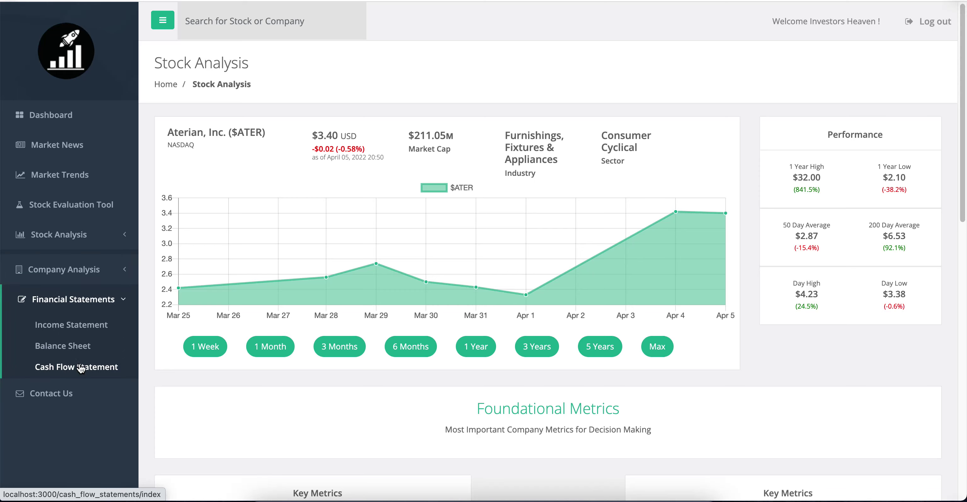
left_click(81, 325)
scroll(502, 323, "down", 15)
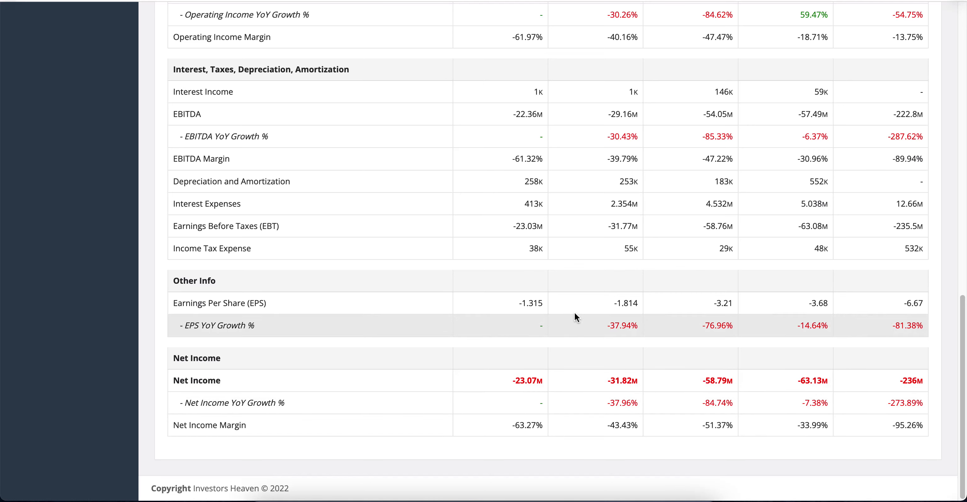
scroll(574, 312, "up", 20)
Open Aterian's Balance Sheet and review total assets, 31.17M in FY 2017 to 313.6M in FY 2021.
left_click(68, 185)
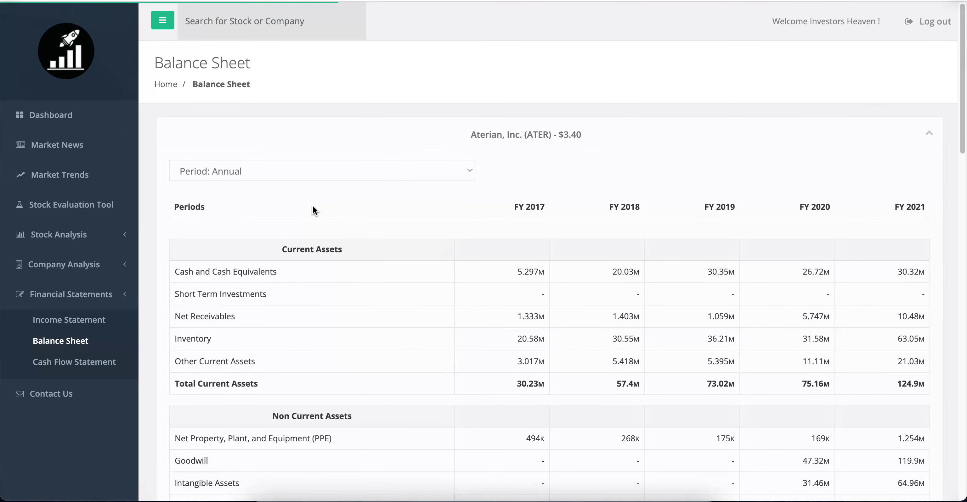
scroll(454, 204, "down", 10)
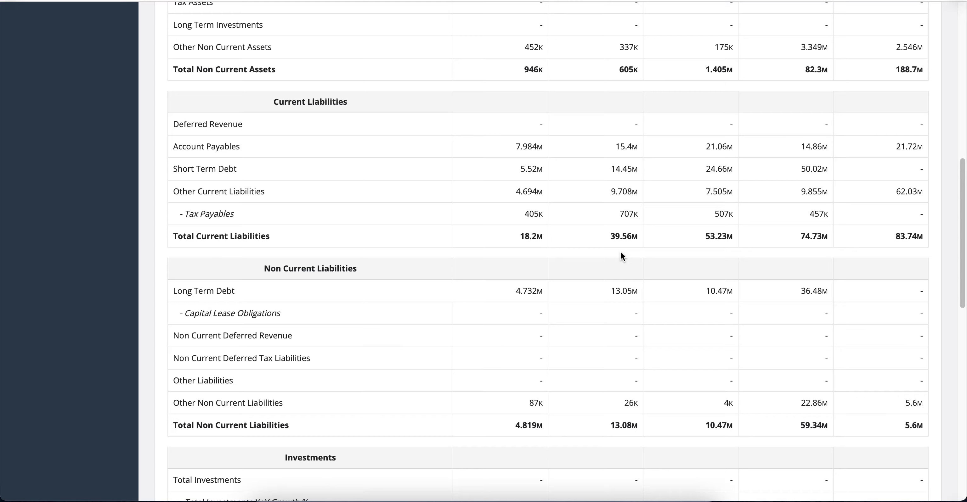
scroll(621, 254, "down", 7)
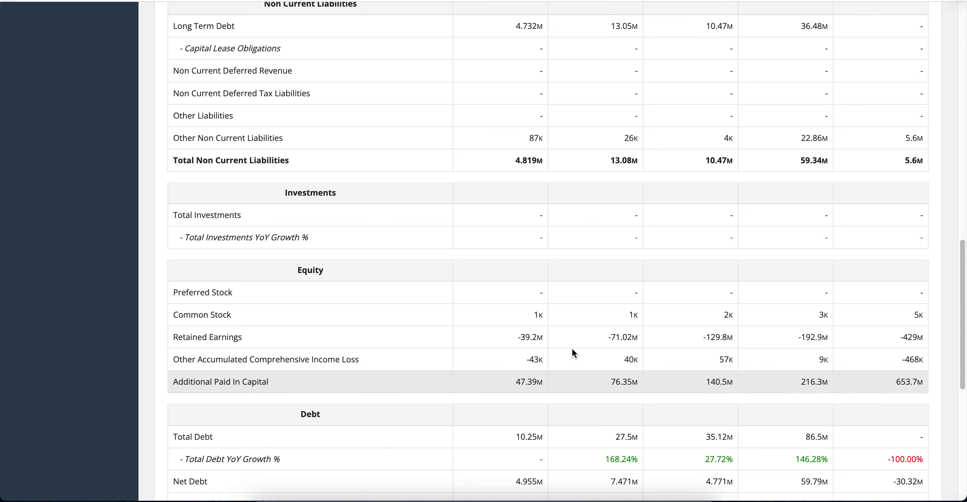
scroll(572, 350, "down", 6)
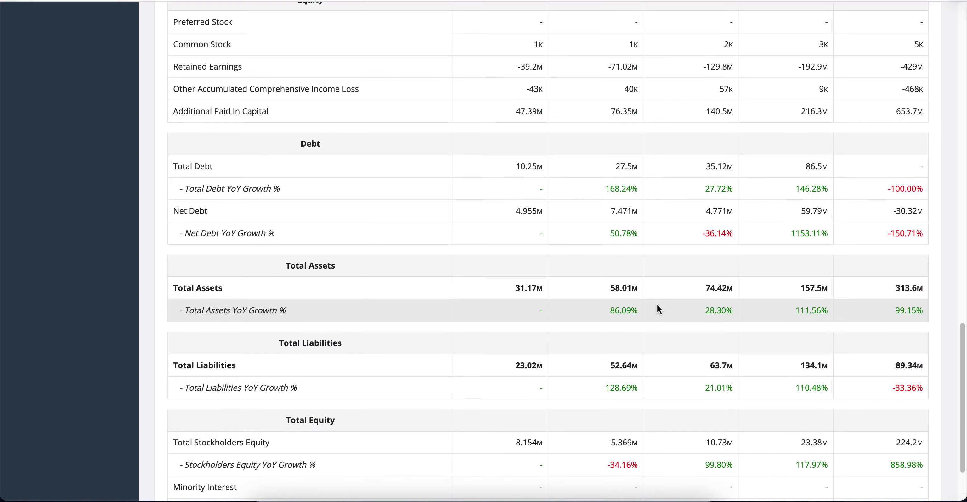
scroll(659, 310, "down", 2)
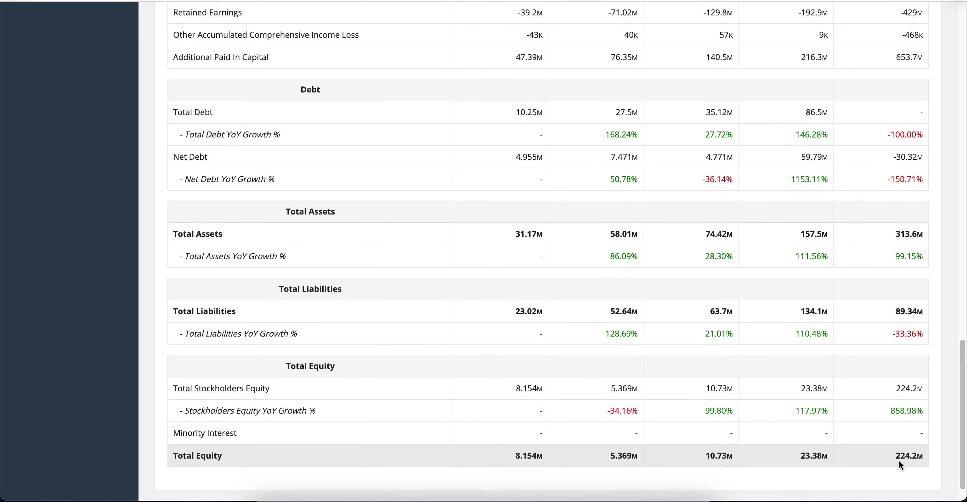
scroll(555, 332, "up", 5)
scroll(555, 332, "up", 20)
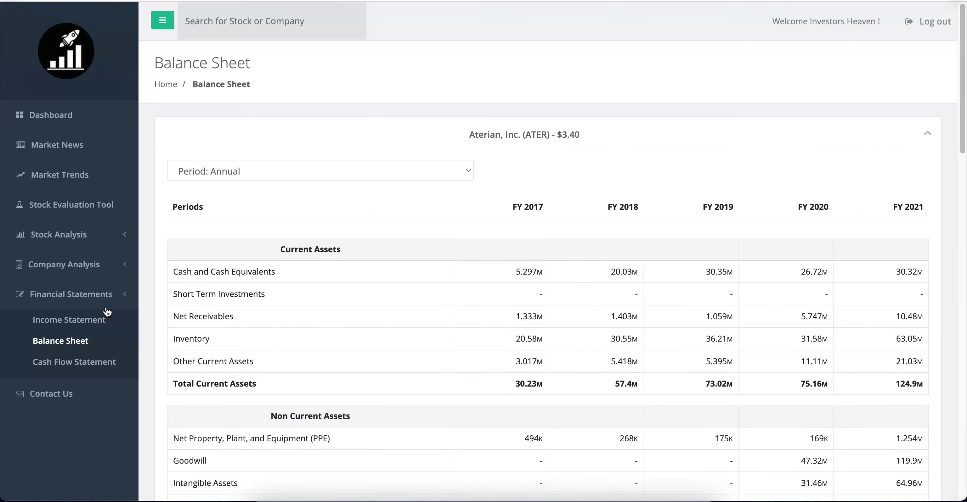
left_click(72, 360)
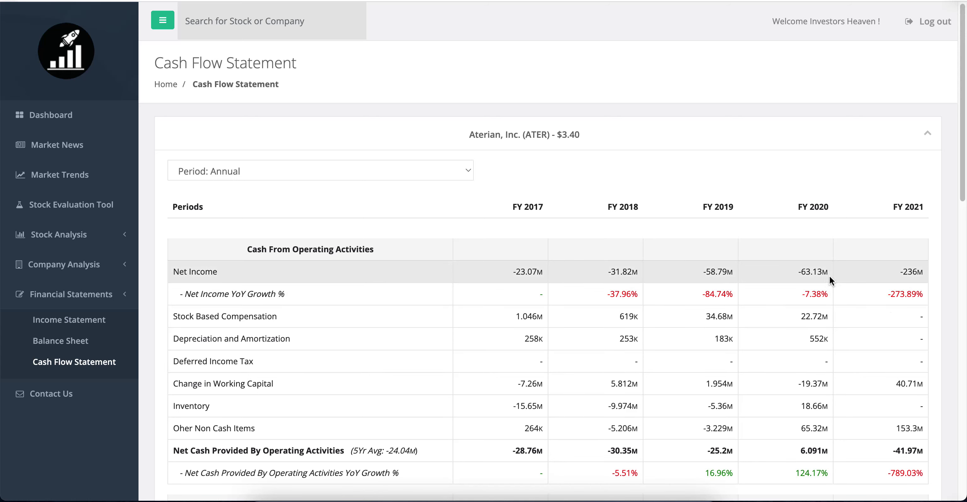
scroll(684, 292, "down", 4)
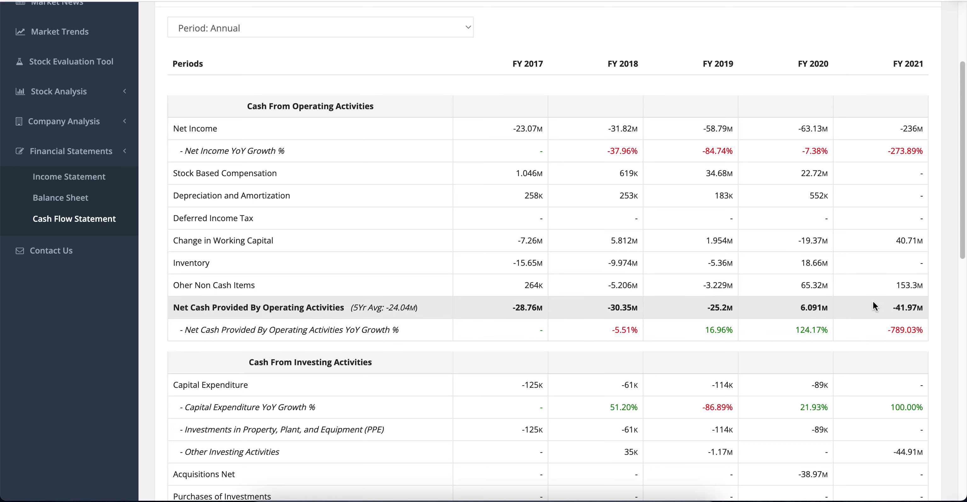
scroll(873, 302, "down", 15)
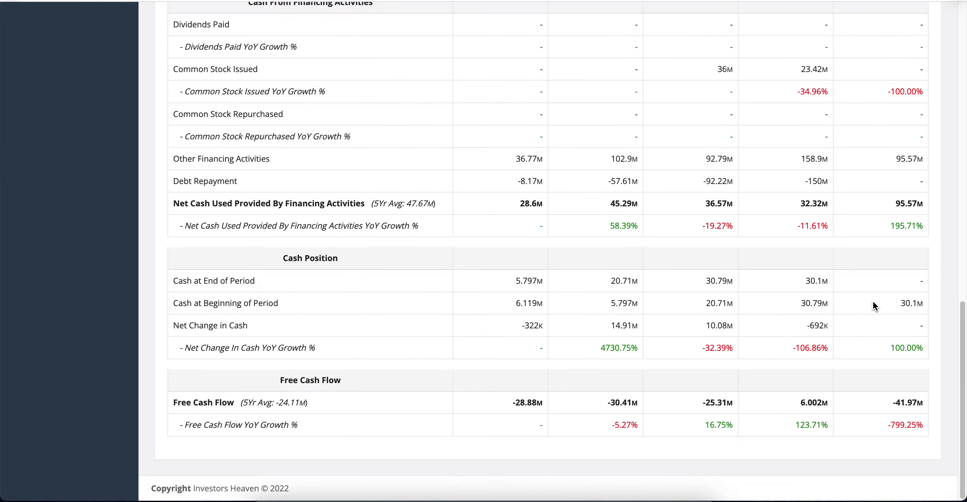
scroll(873, 302, "up", 7)
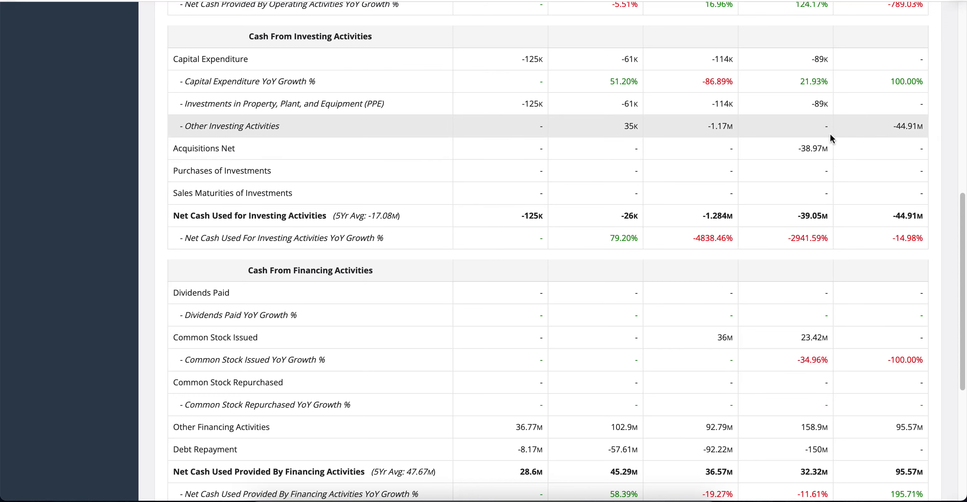
scroll(799, 234, "down", 3)
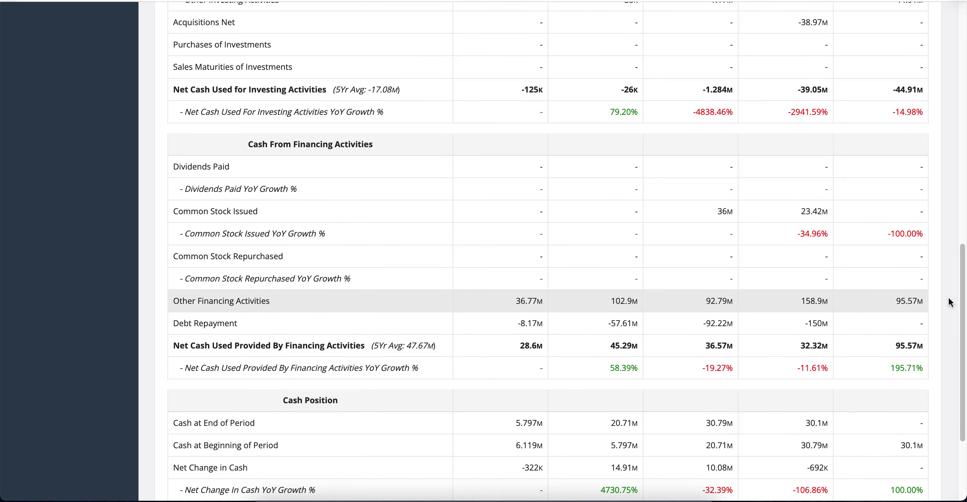
scroll(638, 304, "down", 3)
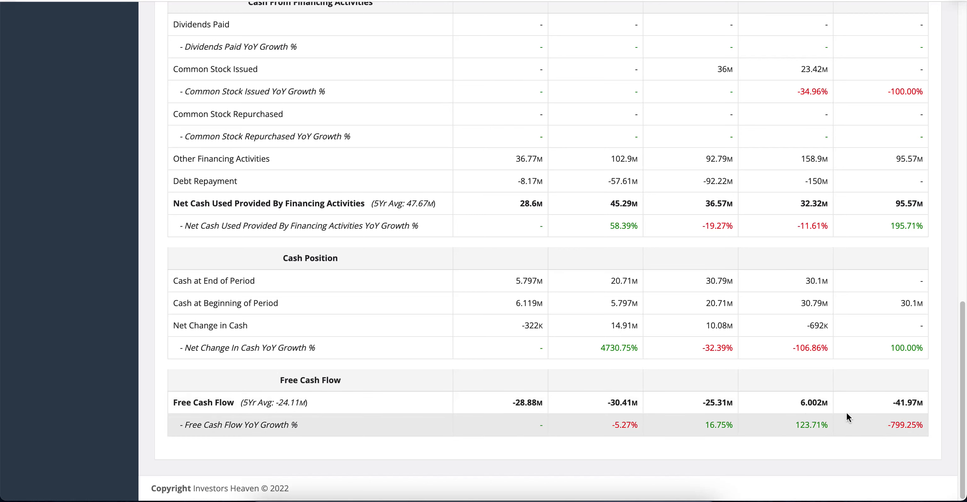
scroll(740, 401, "up", 20)
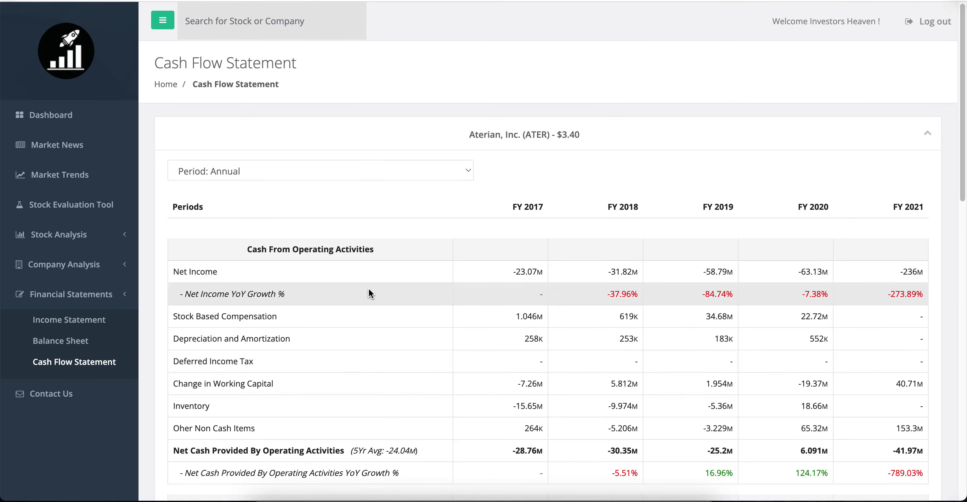
Open the Stock Evaluation Tool for ATER and locate the Projections section.
left_click(84, 203)
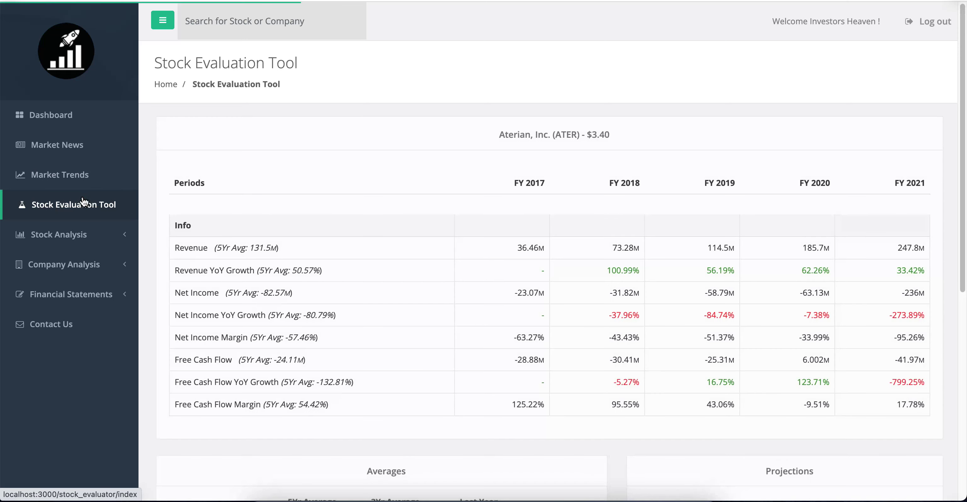
scroll(581, 194, "down", 6)
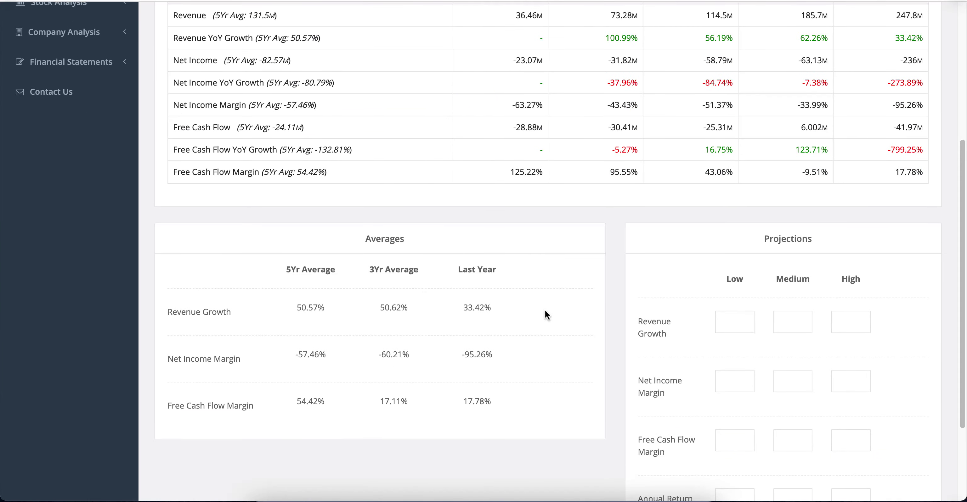
scroll(605, 56, "up", 1)
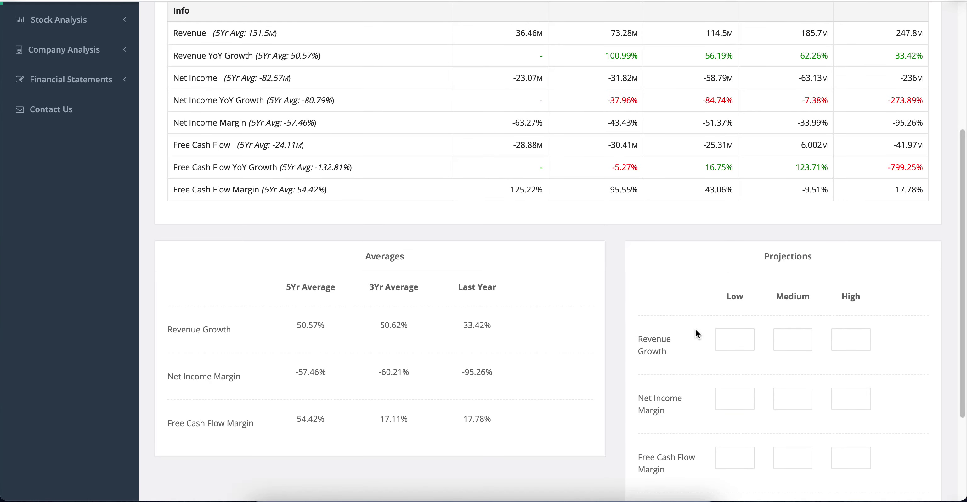
Enter low, medium and high revenue growth projections of 15, 17 and 18.
left_click(724, 335)
type("15")
key("Tab")
type("17")
key("Tab")
type("18")
Enter net income margin projections of 10, 20 and 30.
left_click(719, 399)
type("10")
key("Tab")
type("20")
key("Tab")
type("30")
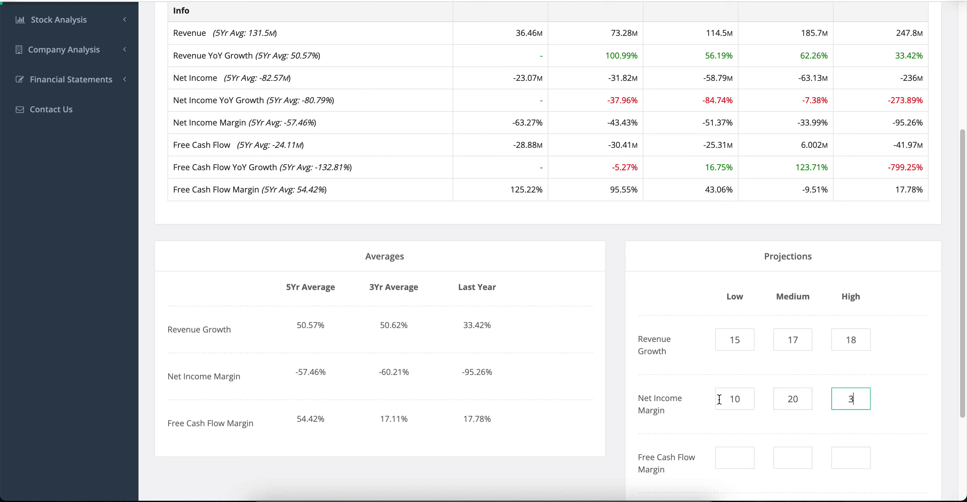
Enter free cash flow margin projections of 40, 50 and 60.
key("Tab")
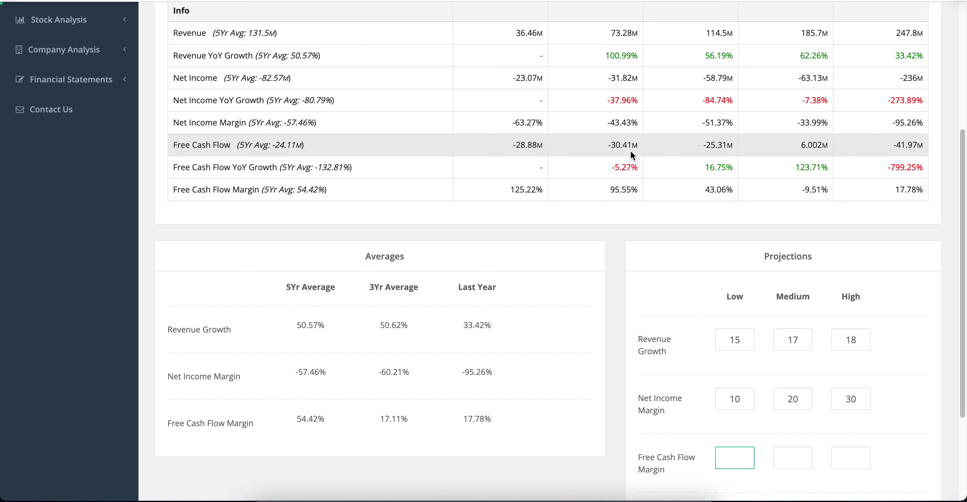
scroll(630, 150, "down", 2)
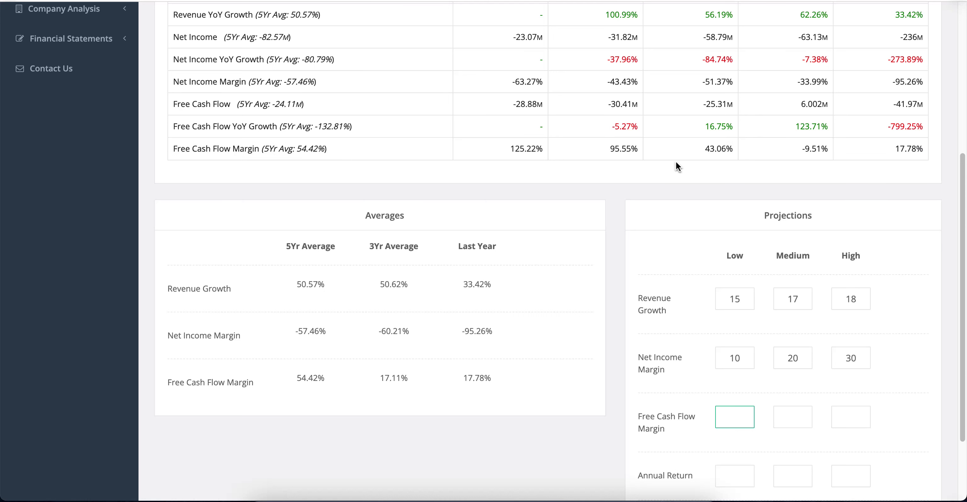
type("40")
key("Tab")
type("50")
key("Tab")
type("60")
Set all three annual return projections to 13 and calculate max prices: $3.98, $10.76, $20.14.
key("Tab")
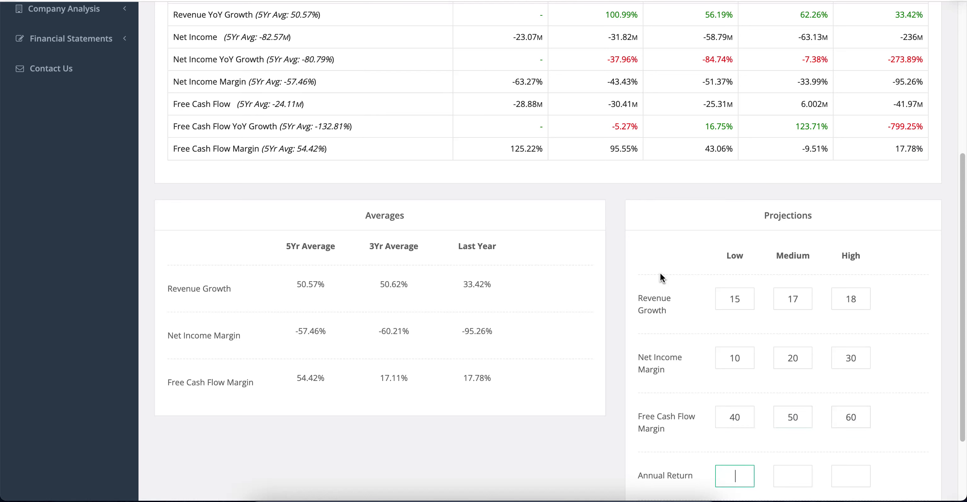
type("13")
key("Tab")
type("13")
key("Tab")
type("13")
scroll(630, 244, "down", 5)
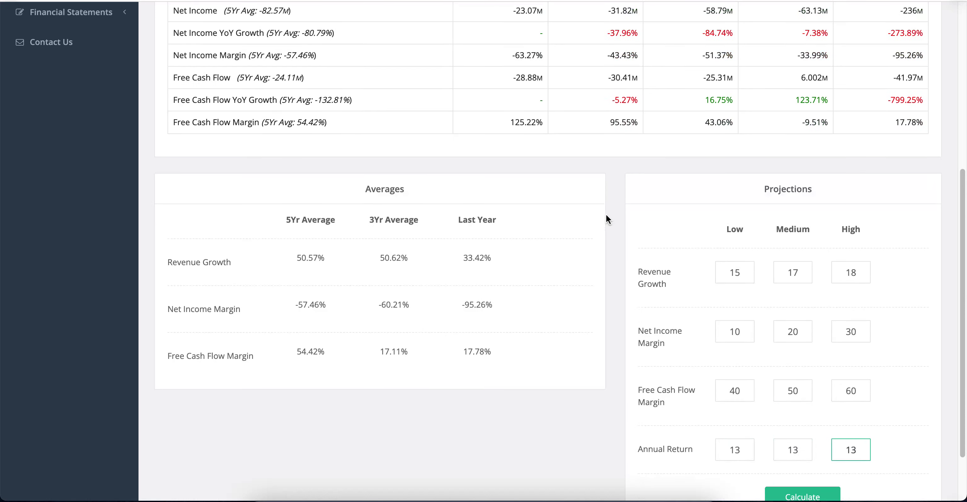
left_click(787, 425)
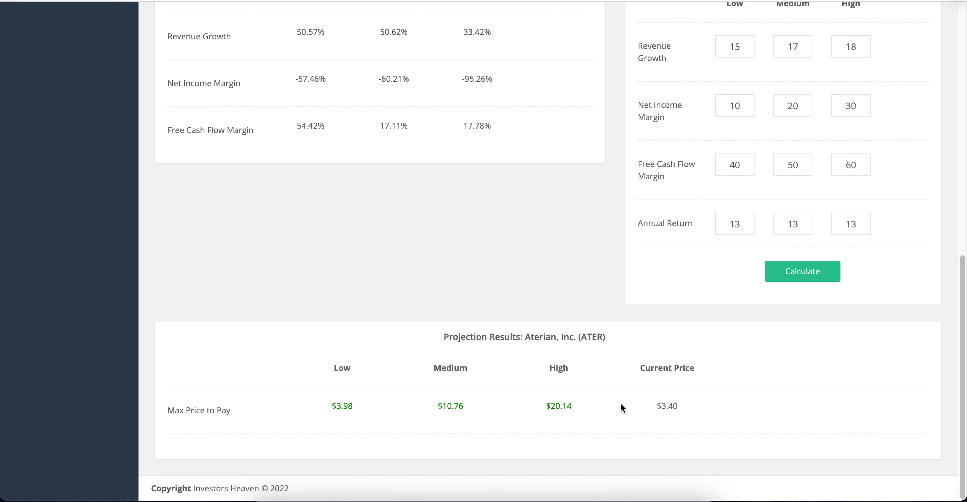
Replace net income margins 10/20/30 with 1, 2 and 3, recalculating max prices to $0.40, $1.08, $2.01.
scroll(681, 377, "up", 7)
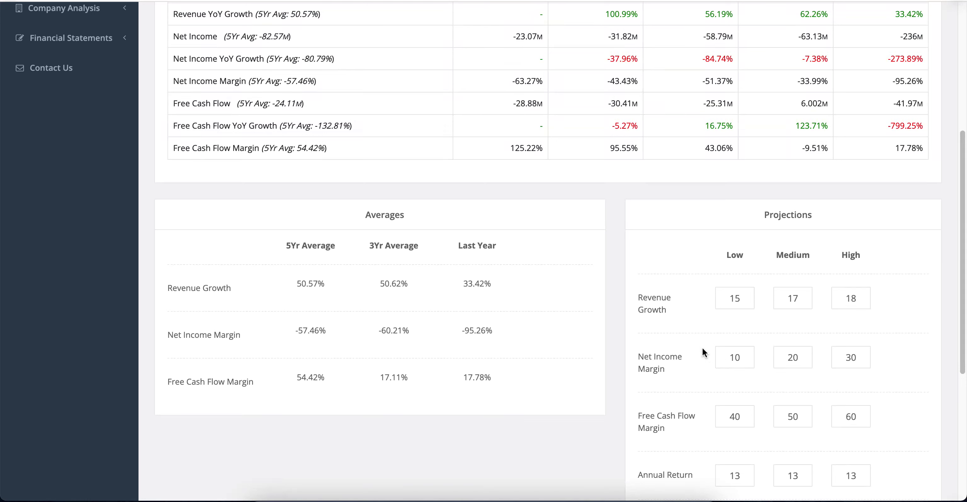
left_click(737, 358)
double_click(738, 358)
type("1")
key("Tab")
type("2")
key("Tab")
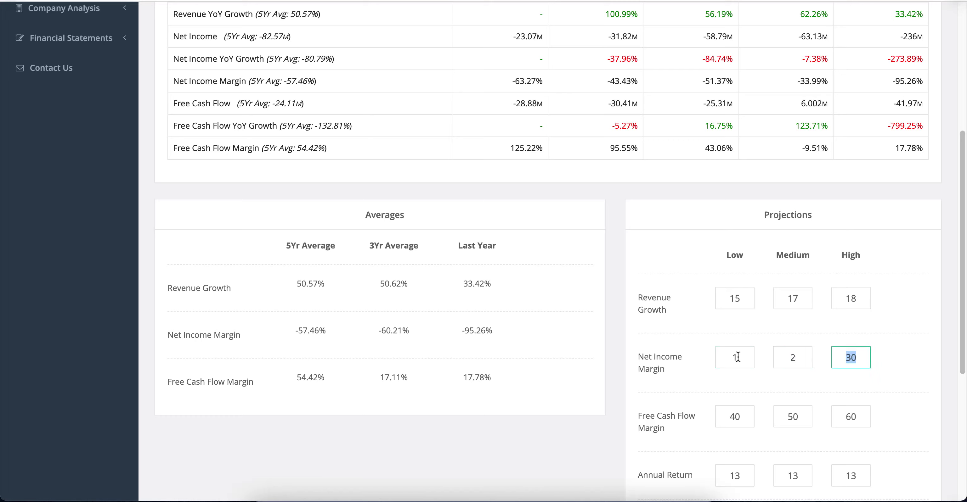
type("3")
scroll(643, 302, "down", 6)
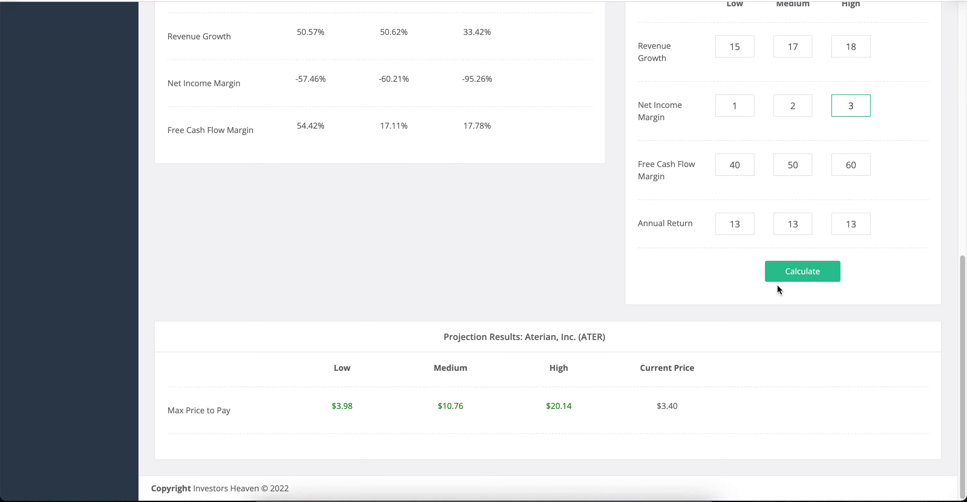
left_click(781, 282)
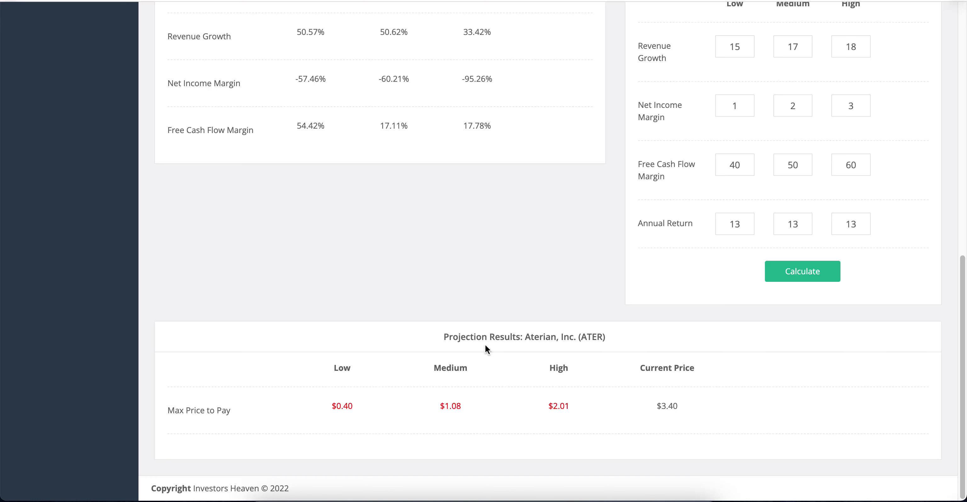
scroll(676, 217, "up", 5)
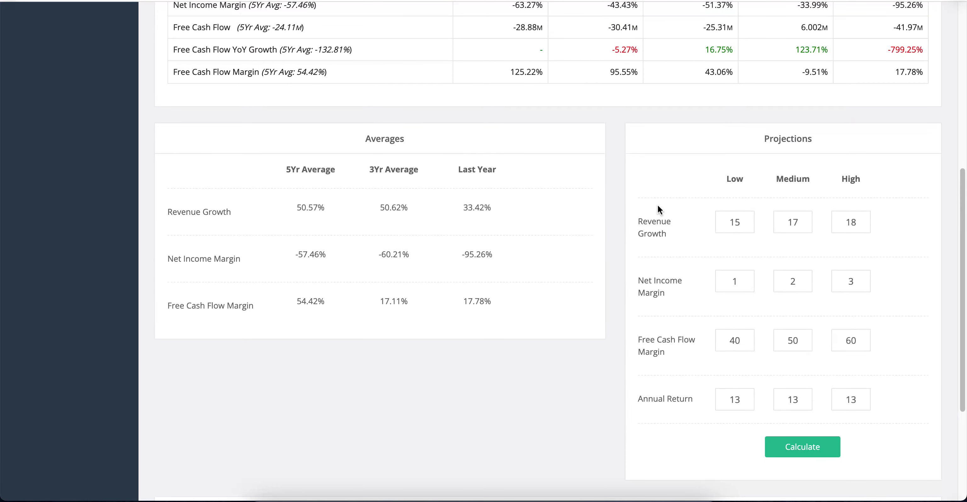
scroll(657, 204, "up", 4)
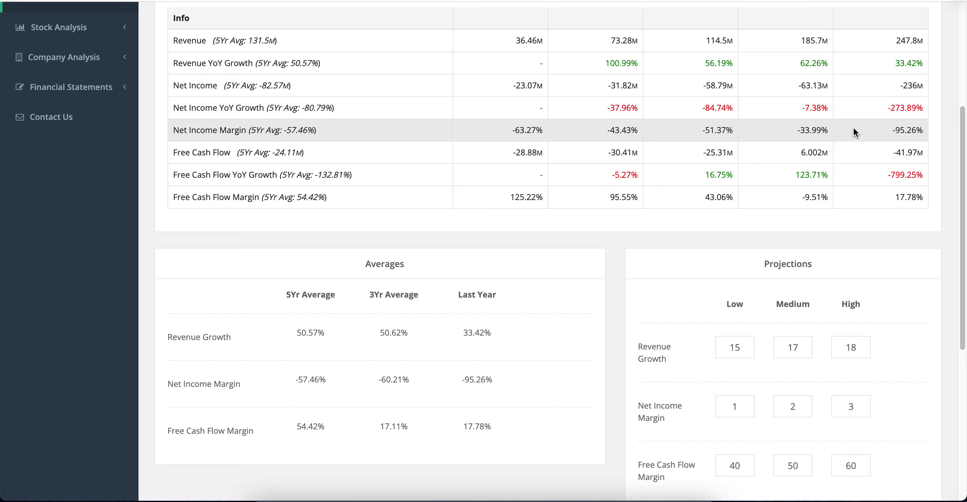
scroll(657, 151, "down", 6)
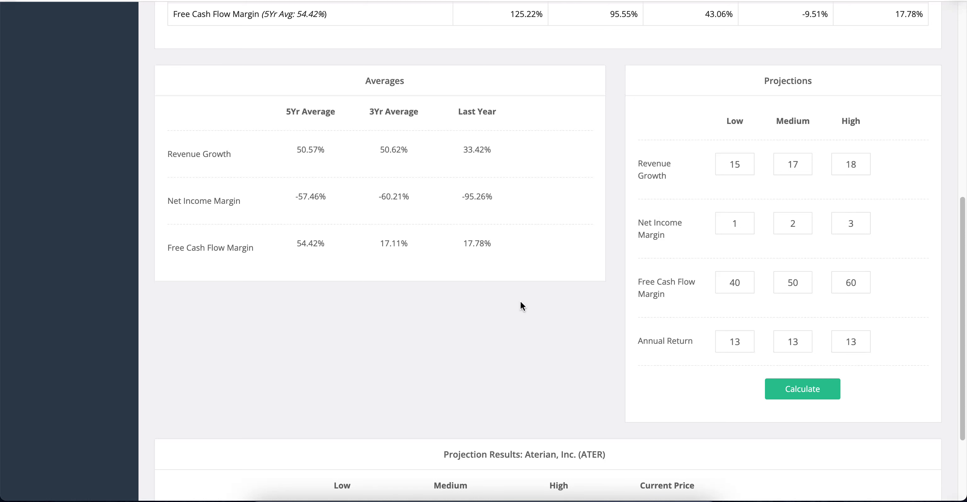
scroll(521, 303, "down", 3)
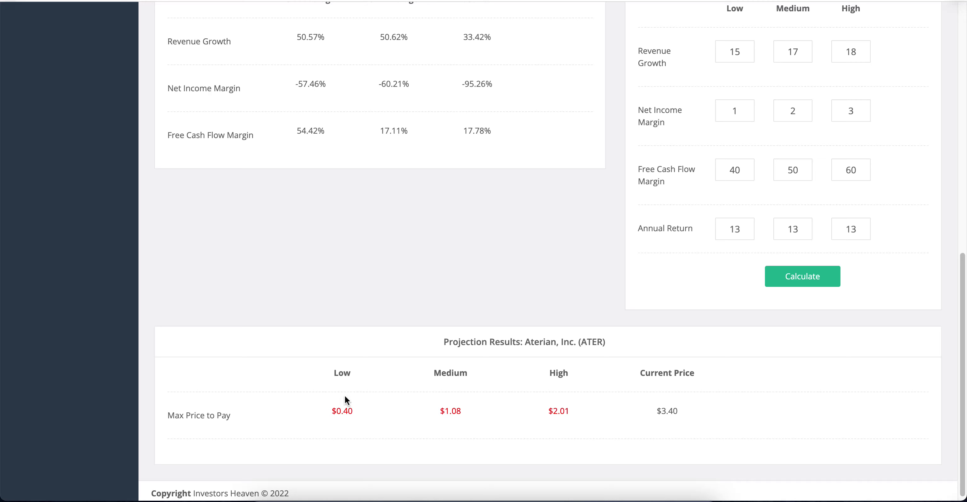
scroll(427, 336, "up", 10)
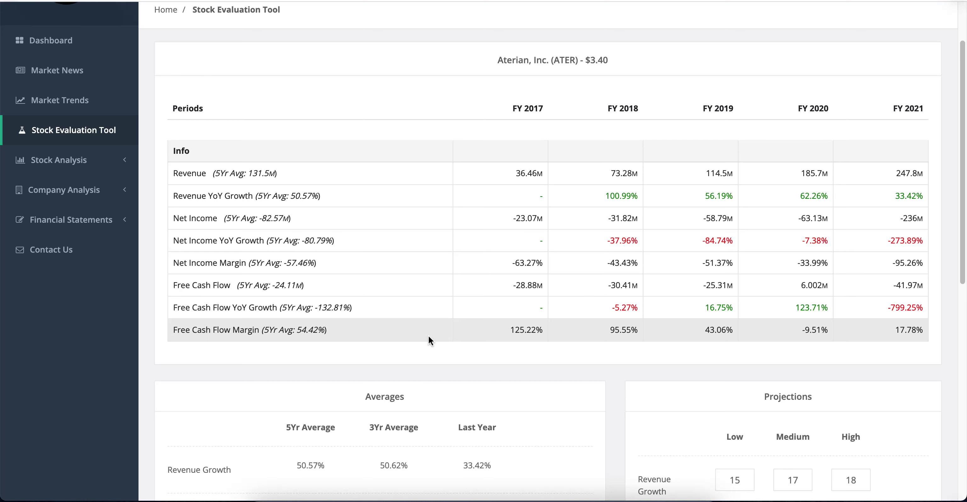
scroll(526, 315, "down", 5)
scroll(527, 315, "up", 8)
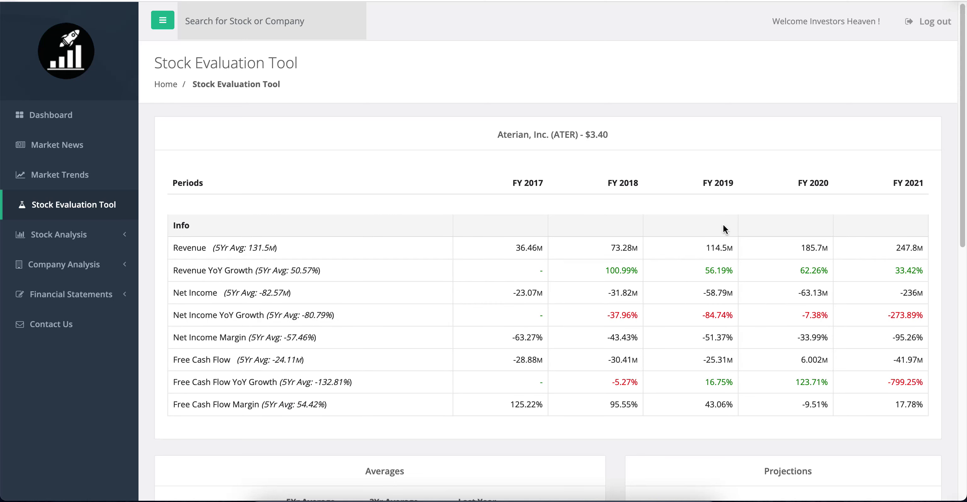
scroll(723, 224, "down", 8)
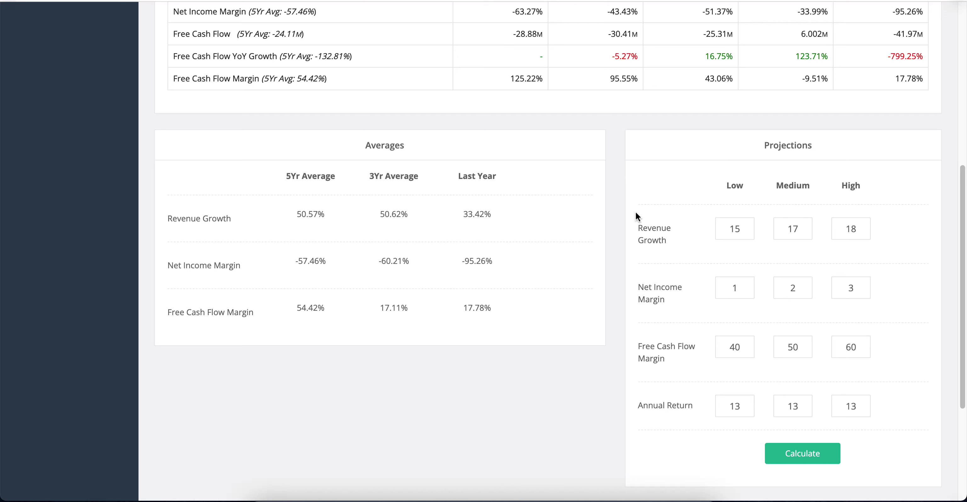
scroll(636, 212, "up", 5)
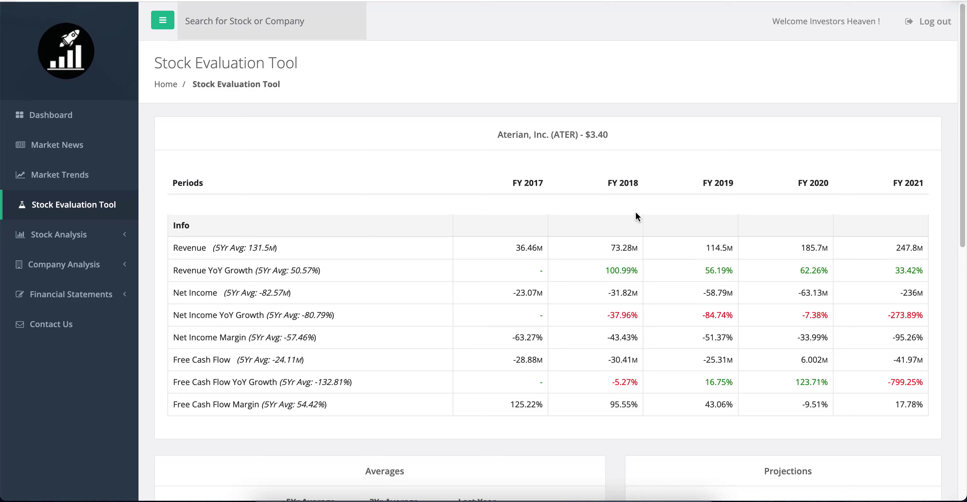